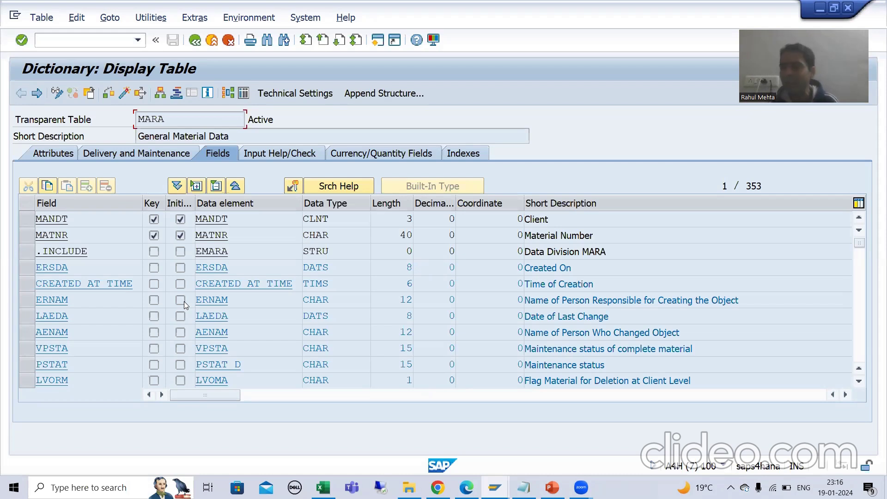
Search the field list of table MARA for maktx
key(ctrl+f)
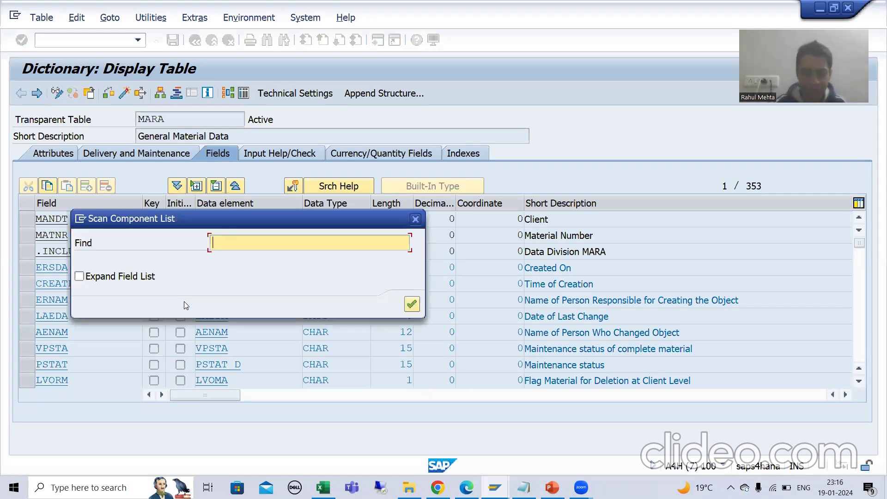
text(makt)
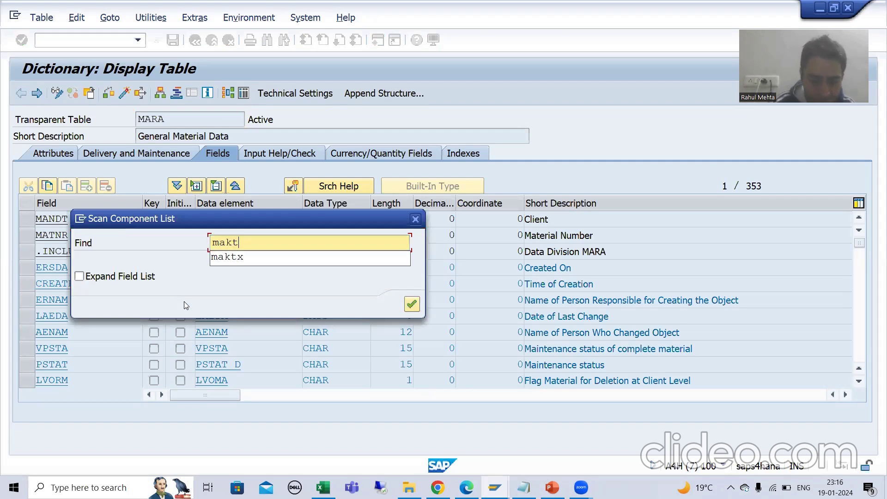
text(x)
key(Return)
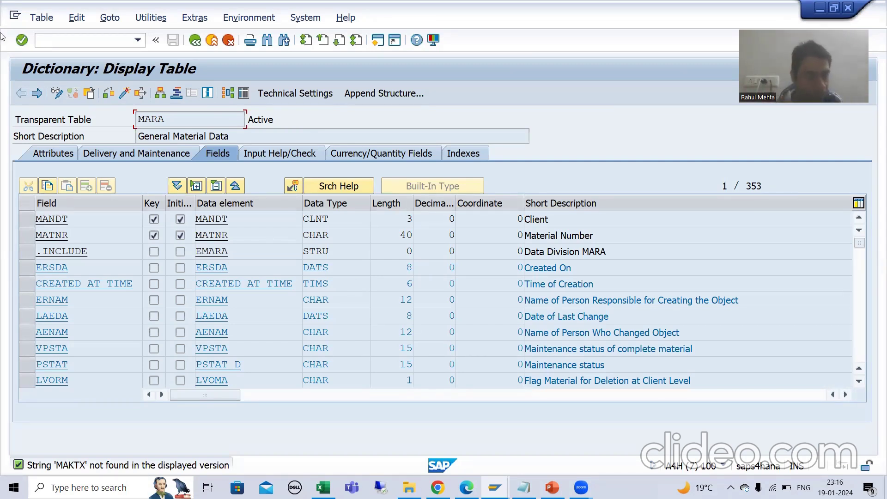
Open the text table of MARA and highlight its description fields MAKTX and MAKTG
click(115, 24)
click(133, 105)
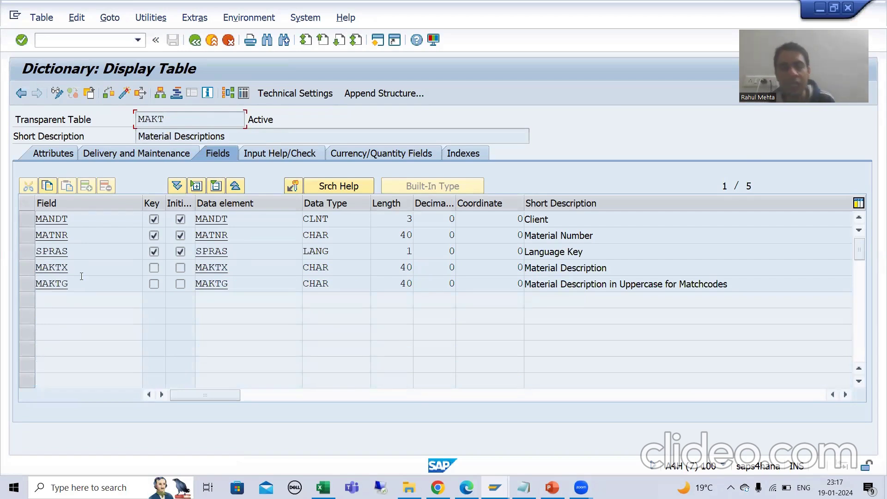
click(28, 268)
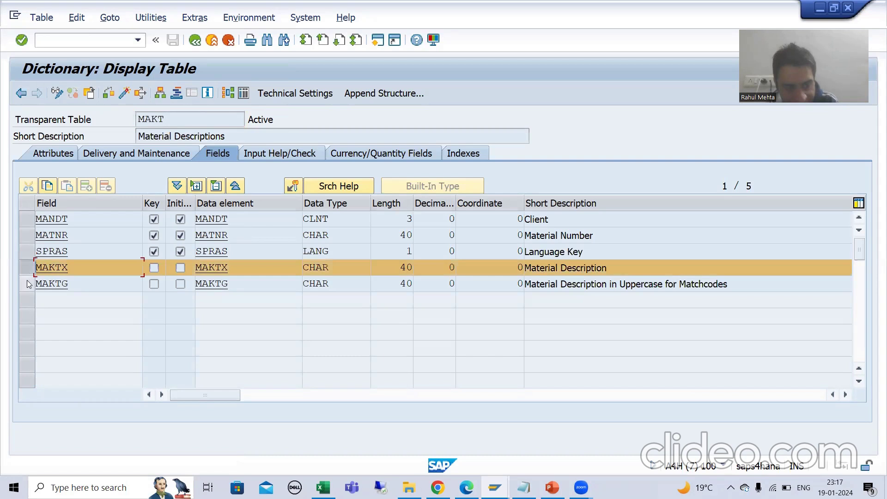
click(27, 284)
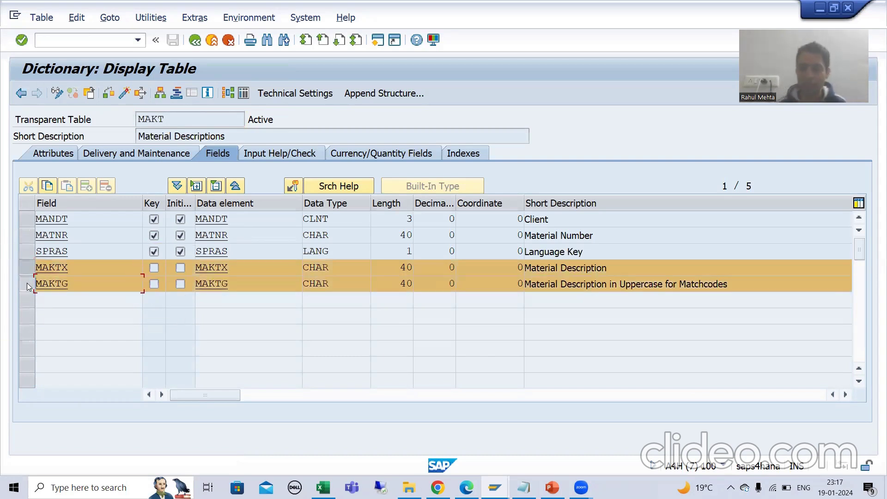
click(606, 282)
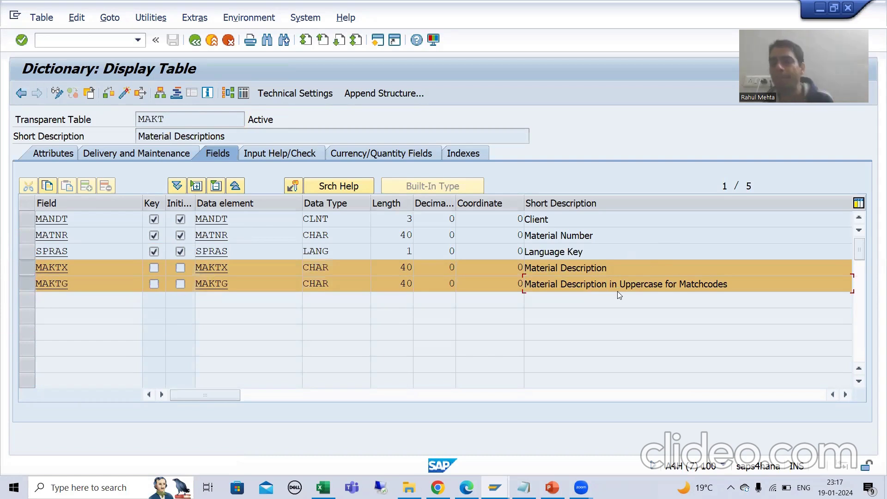
Return to table MARA and search its field list for maktx again
key(F3)
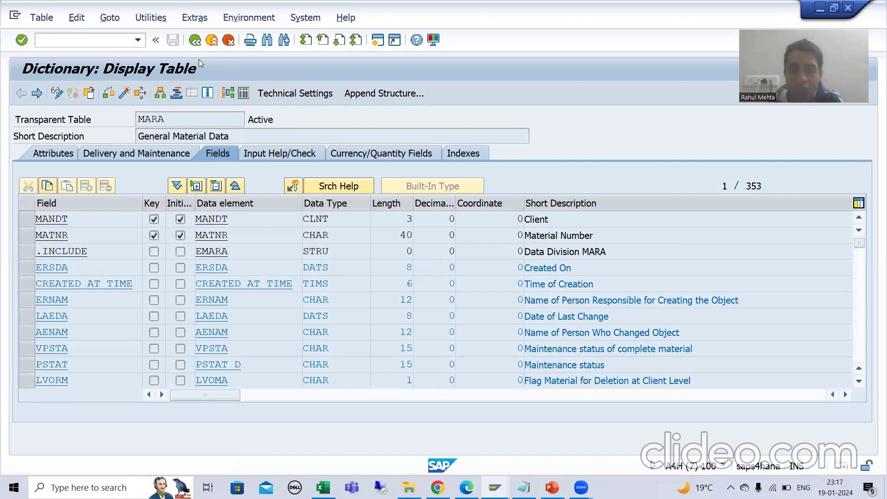
key(ctrl+f)
text(maktx)
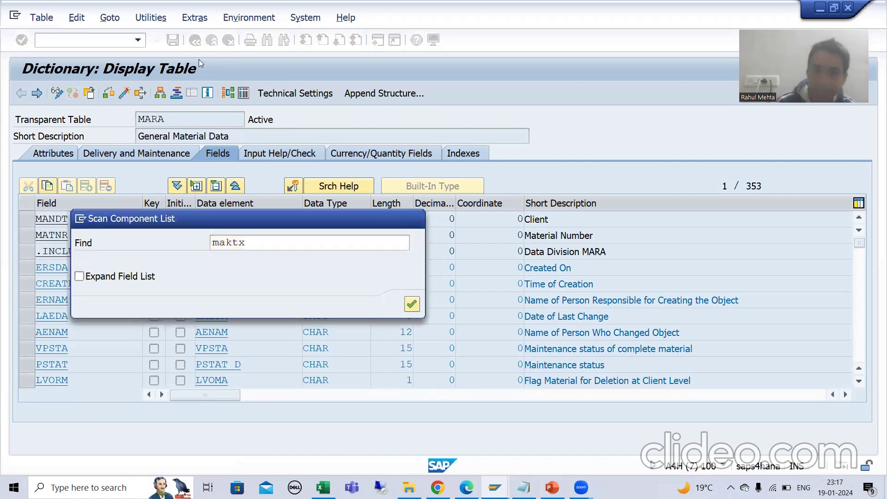
key(Return)
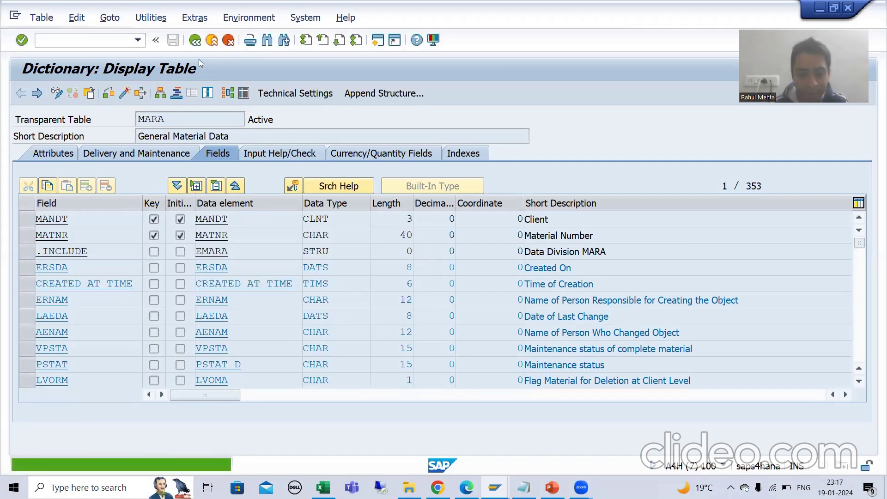
Search the MARA field list for maktg
key(ctrl+f)
text(tg)
key(Return)
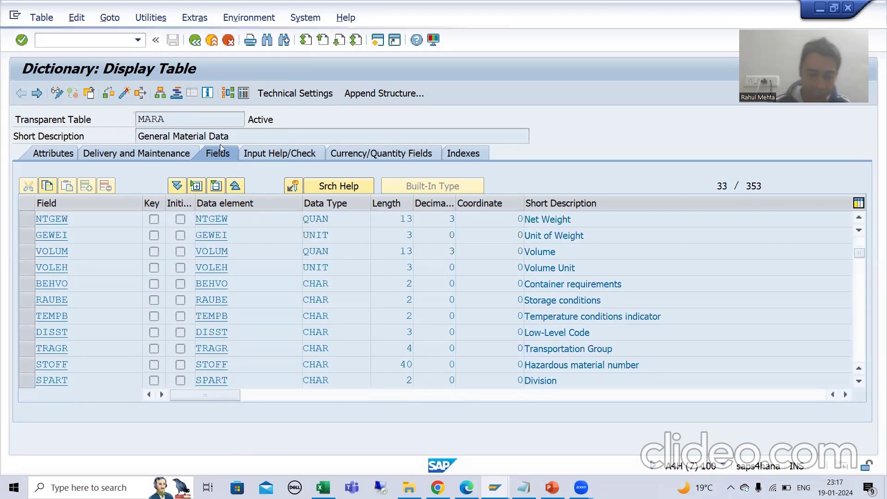
key(ctrl+f)
text(maktg)
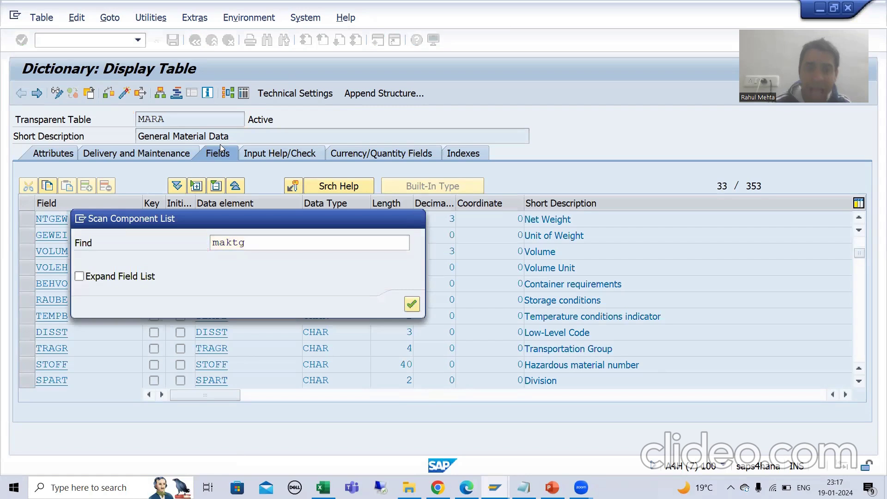
key(Return)
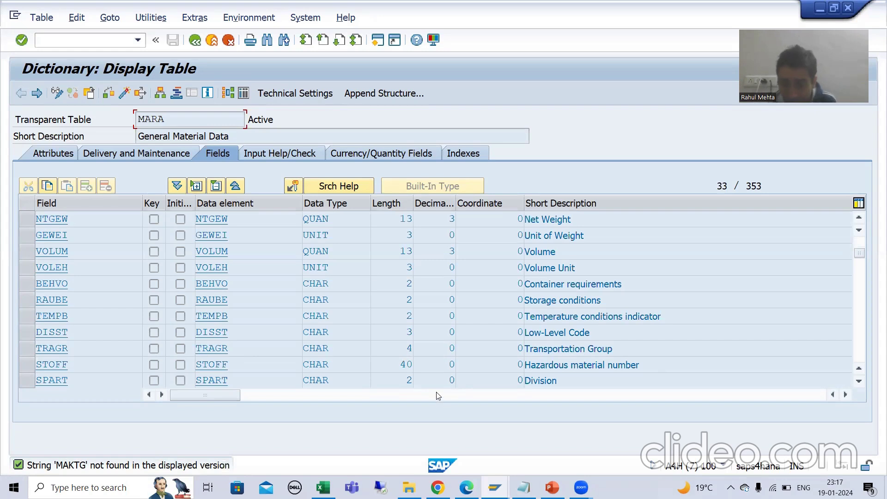
Switch to PowerPoint to read the Concept of Text Tables slide, and return to the MARA table in SAP
click(552, 487)
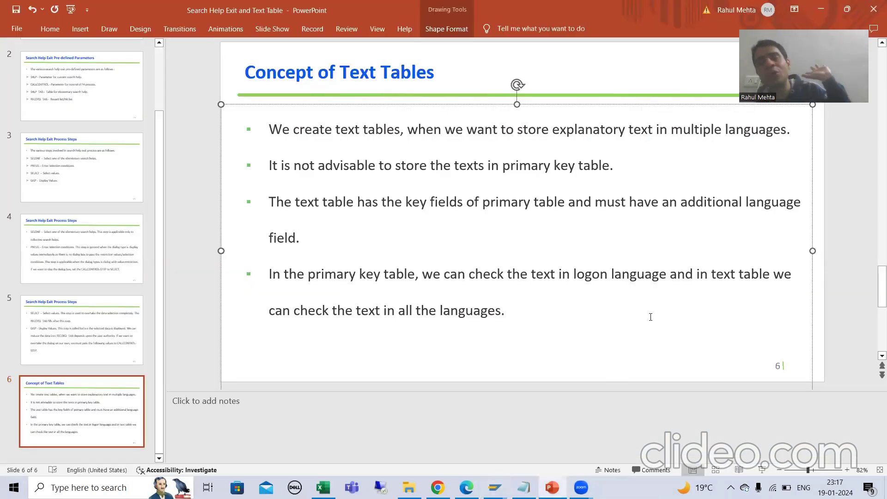
key(alt+Tab)
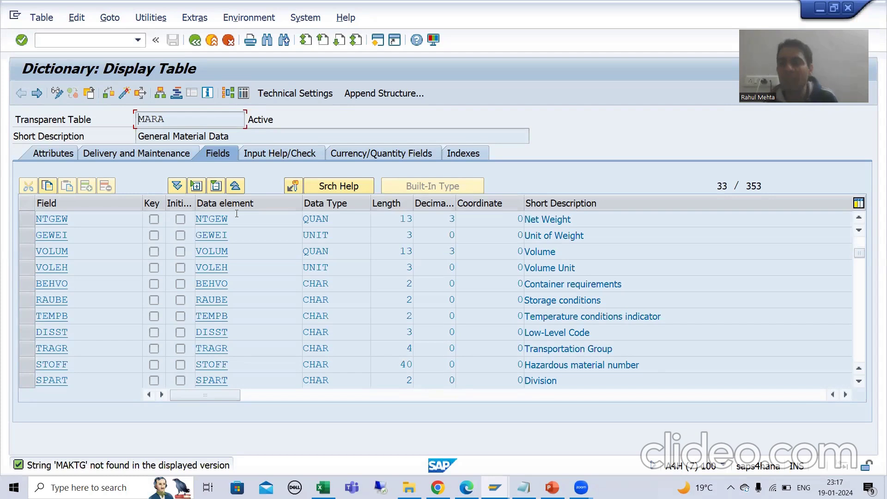
Display the contents of table MARA for material number (MATNR) 3306
click(243, 93)
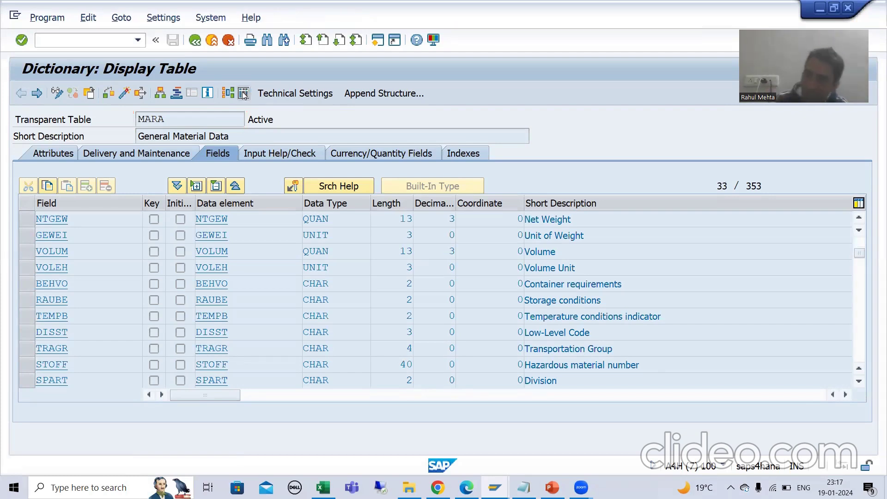
key(BackSpace)
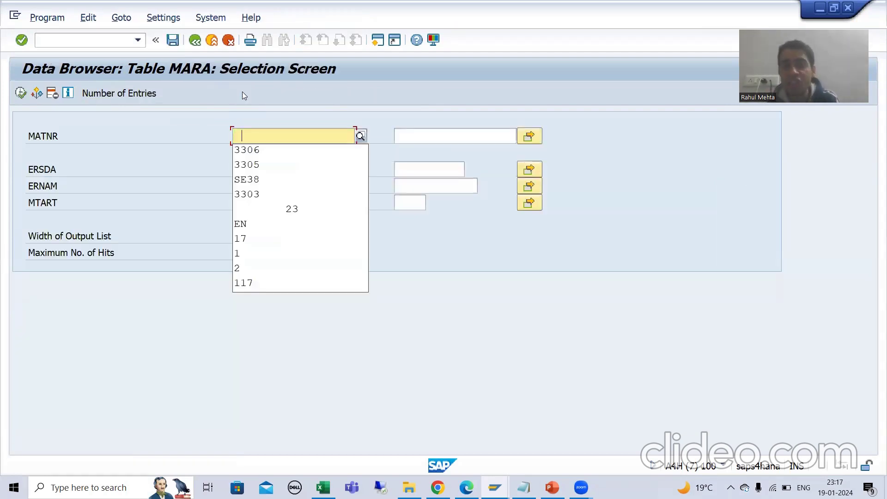
key(Down)
key(Return)
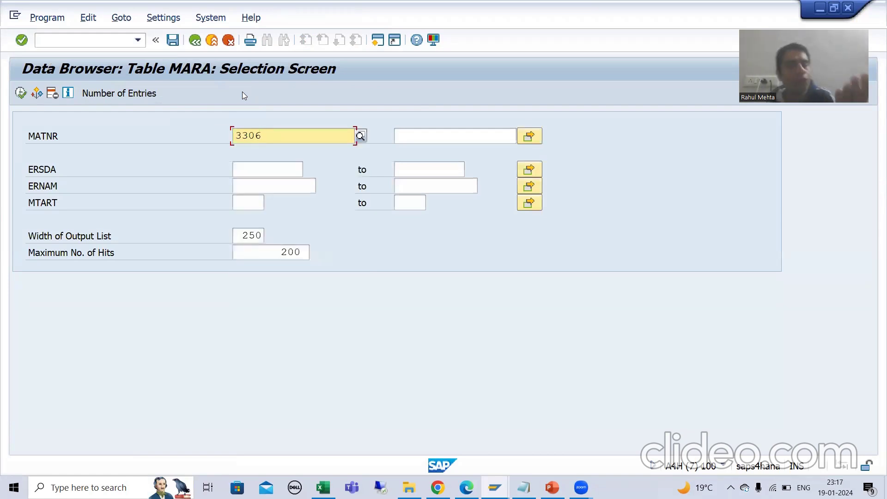
click(19, 96)
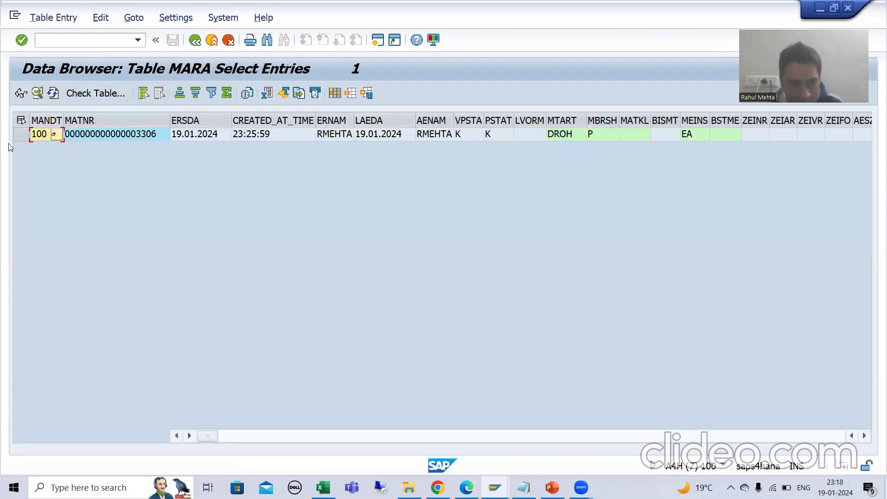
Open the detail display of the MARA entry and examine the MAKTX and MAKTG values at its end
click(20, 134)
click(22, 93)
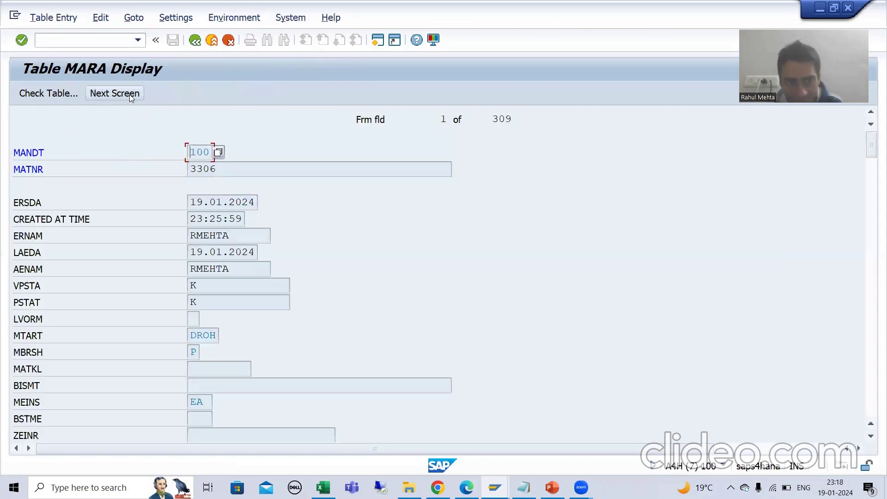
click(129, 94)
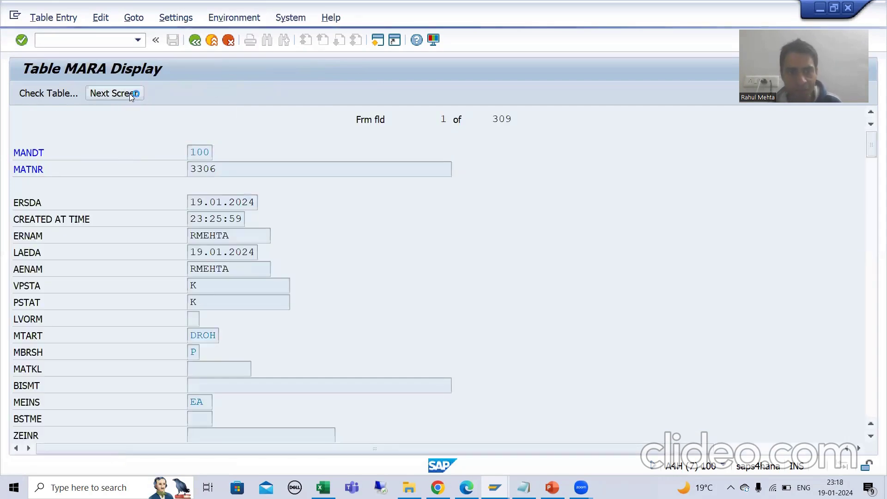
drag(872, 171, 872, 416)
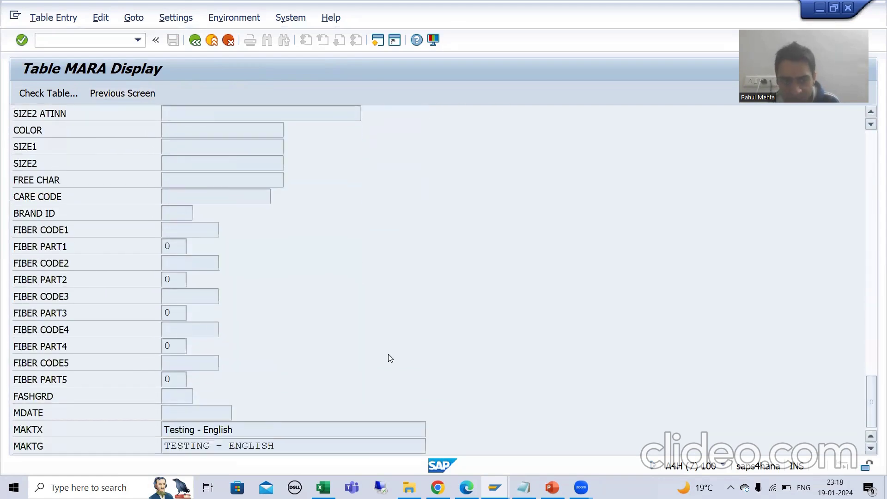
click(207, 430)
click(236, 446)
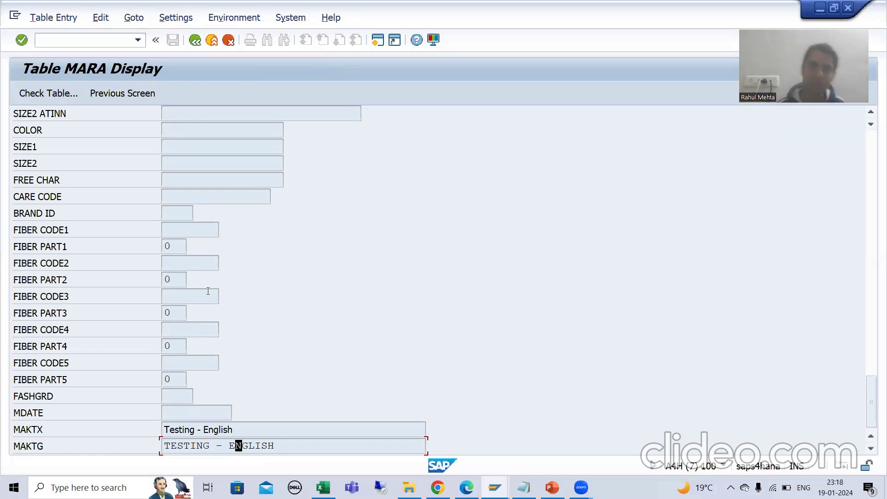
Go back to the MARA table definition and open its text table MAKT
click(195, 52)
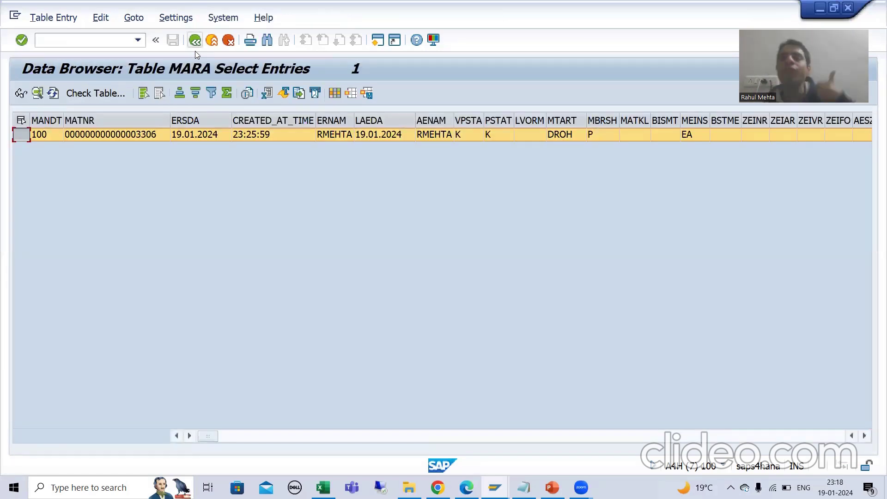
click(195, 51)
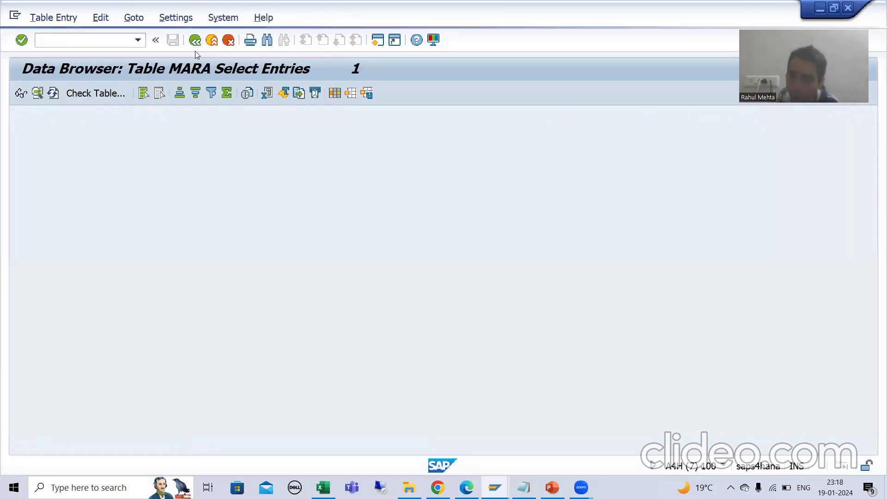
click(195, 51)
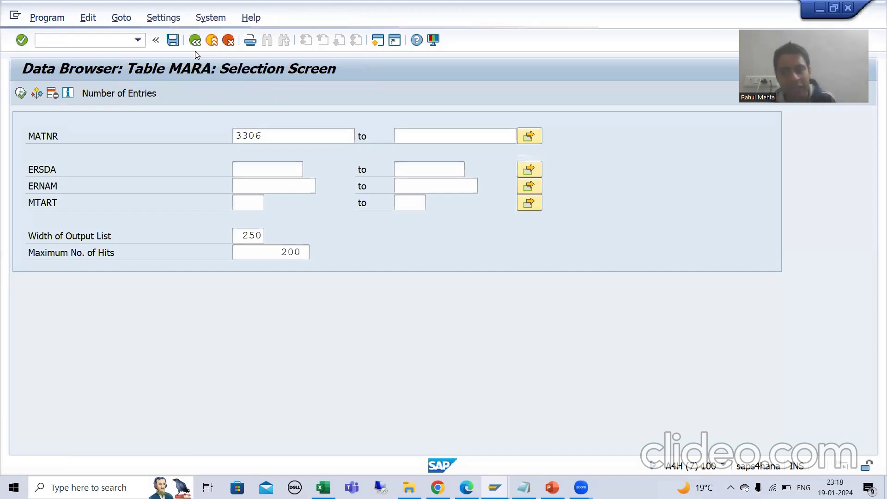
click(115, 19)
click(132, 103)
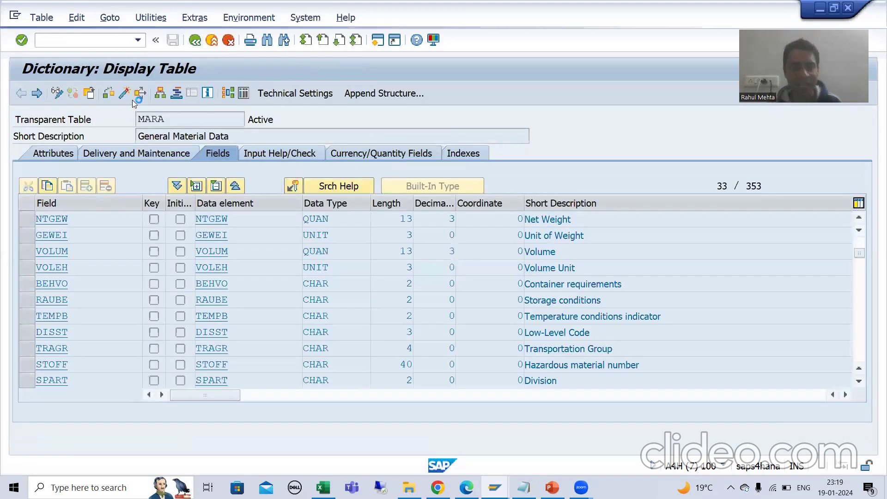
Display the contents of text table MAKT for material number (MATNR) 3306
click(244, 93)
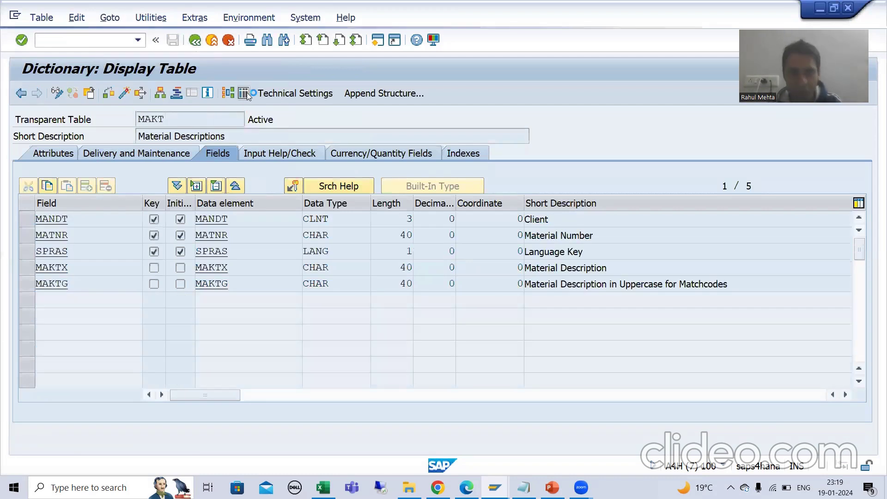
click(251, 136)
click(243, 148)
click(20, 92)
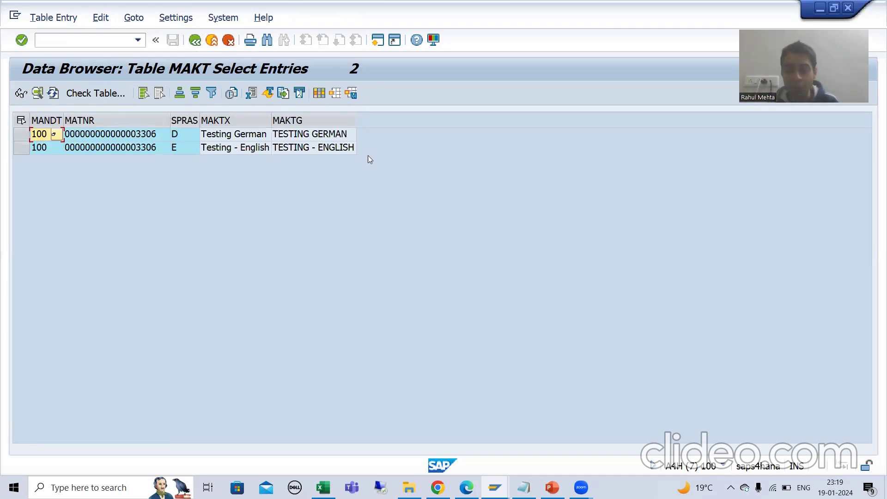
Switch to SAP Logon and open a new logon screen for the MD1 system
click(495, 487)
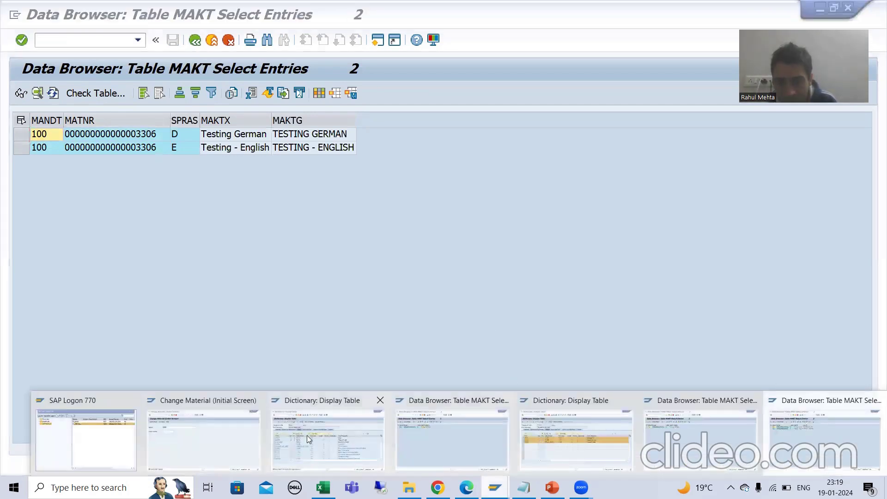
click(136, 441)
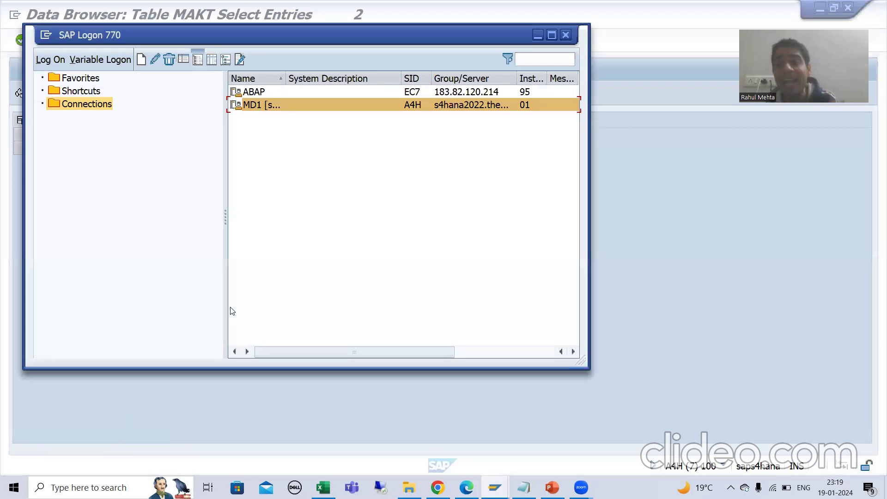
double_click(281, 109)
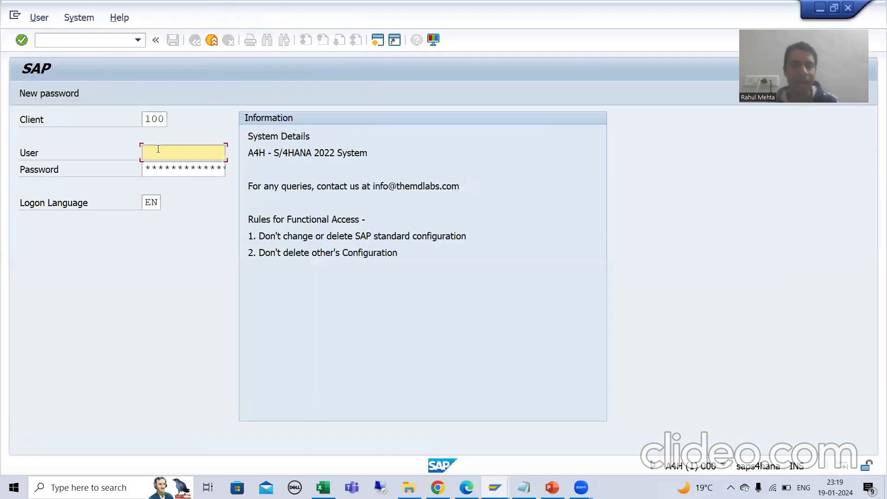
Log on with the saved user name and the account password, setting the logon language to DE
click(158, 149)
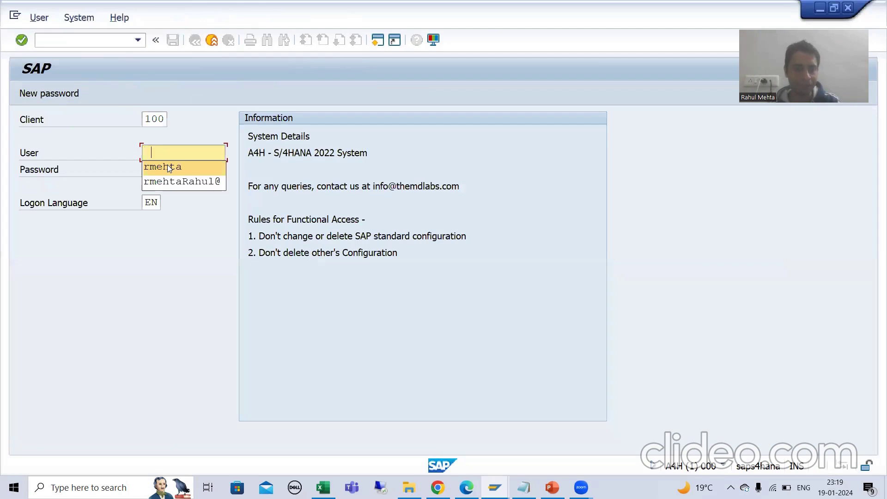
click(167, 164)
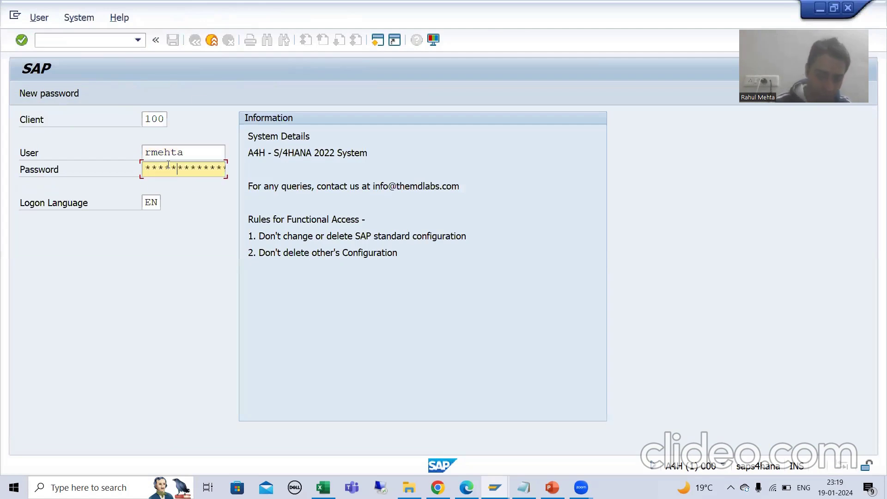
text(***)
key(Tab)
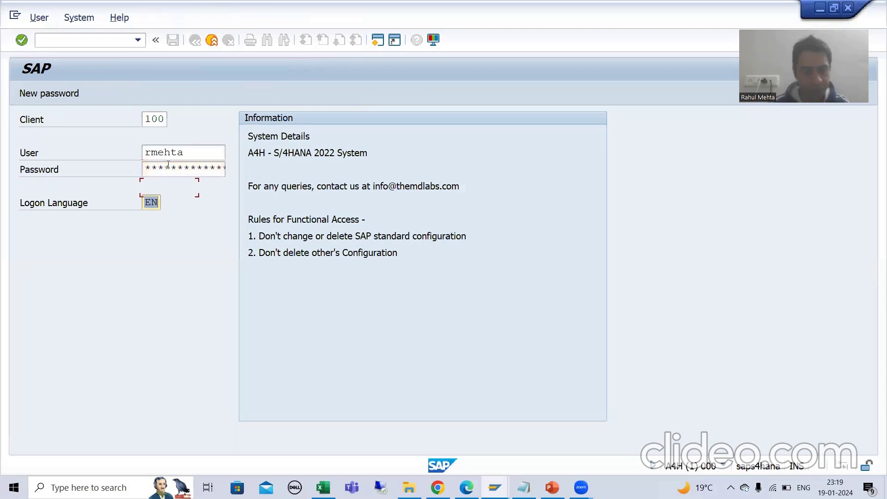
text(DE)
key(Return)
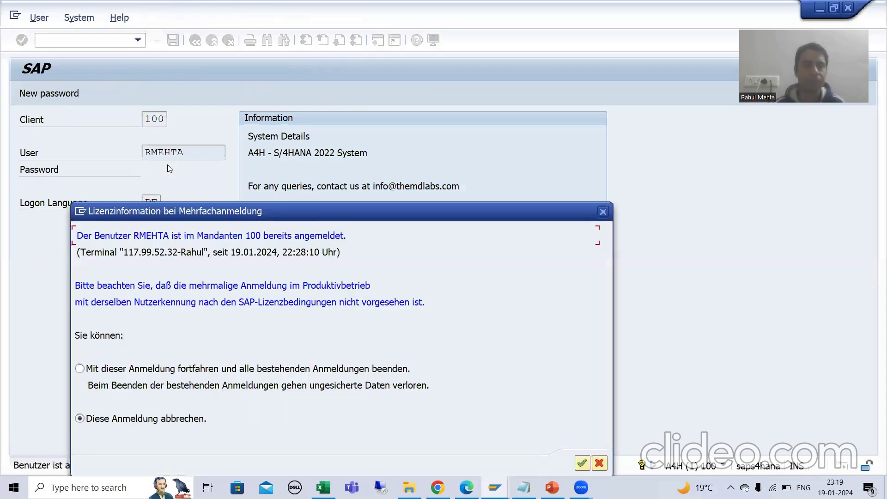
Continue the new logon by ending all existing logons, and dismiss the system messages and the copyright notice
click(137, 370)
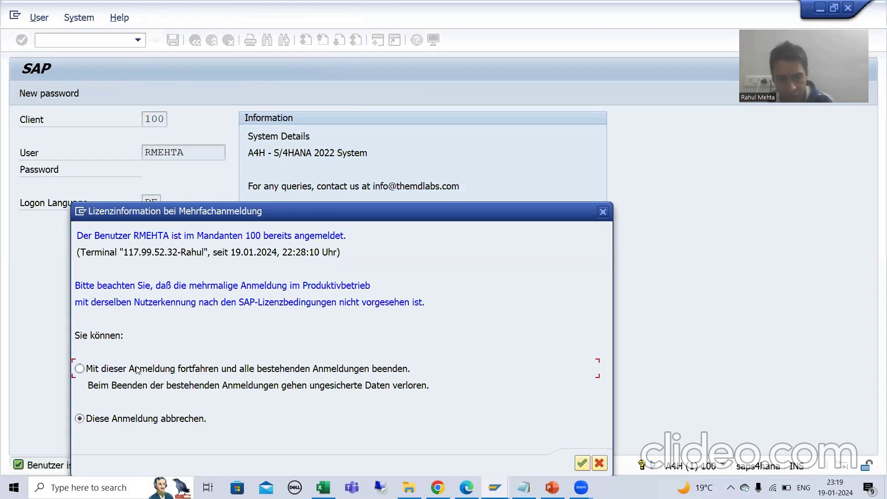
key(Return)
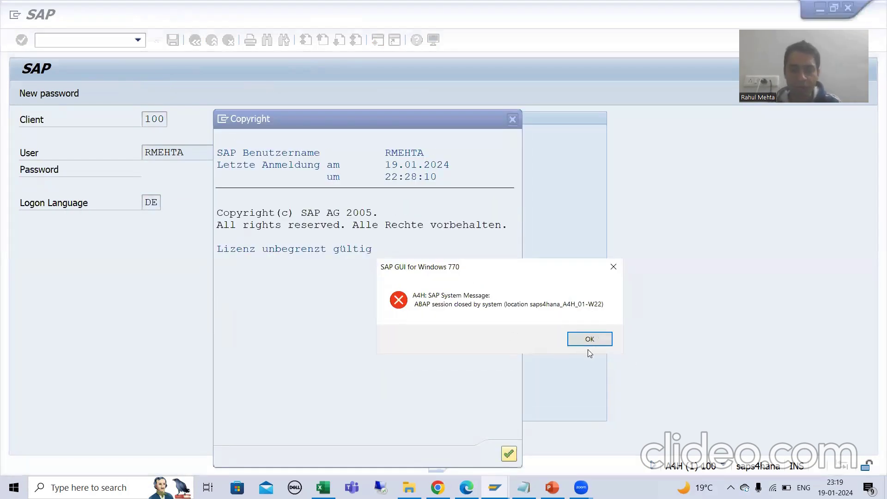
click(574, 324)
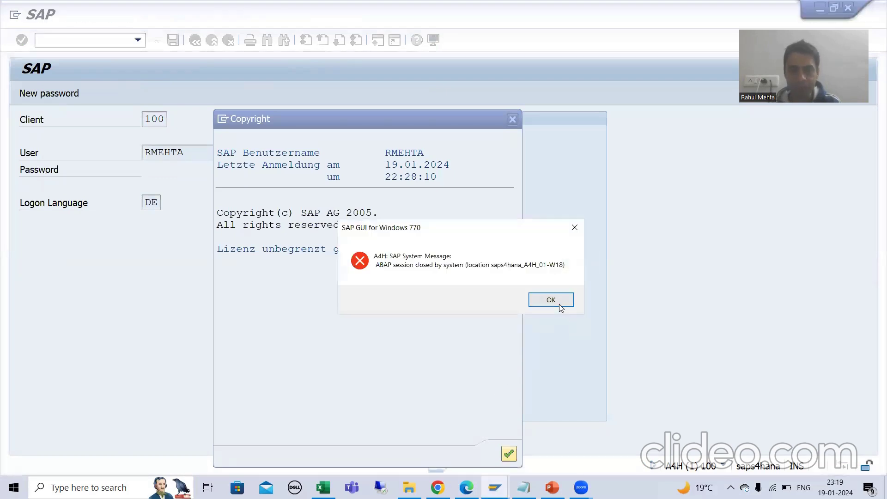
click(551, 299)
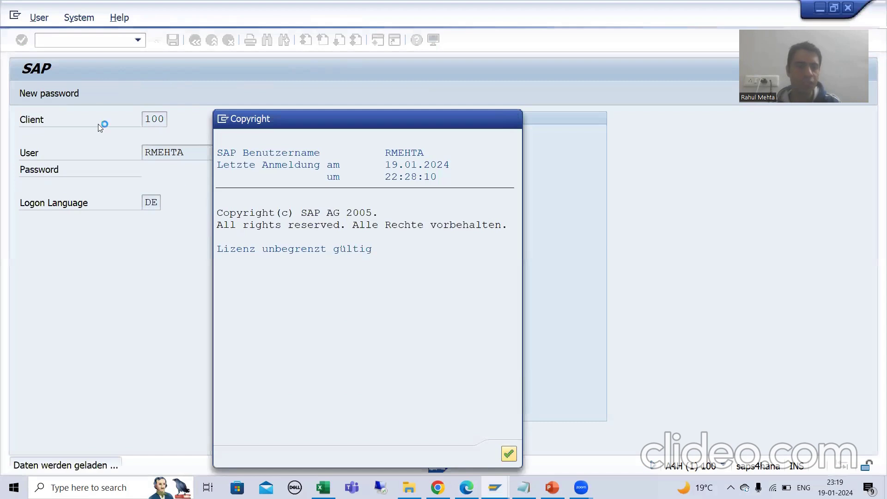
key(Return)
Start transaction SE11 and display the definition of database table MARA
text(se11)
key(Return)
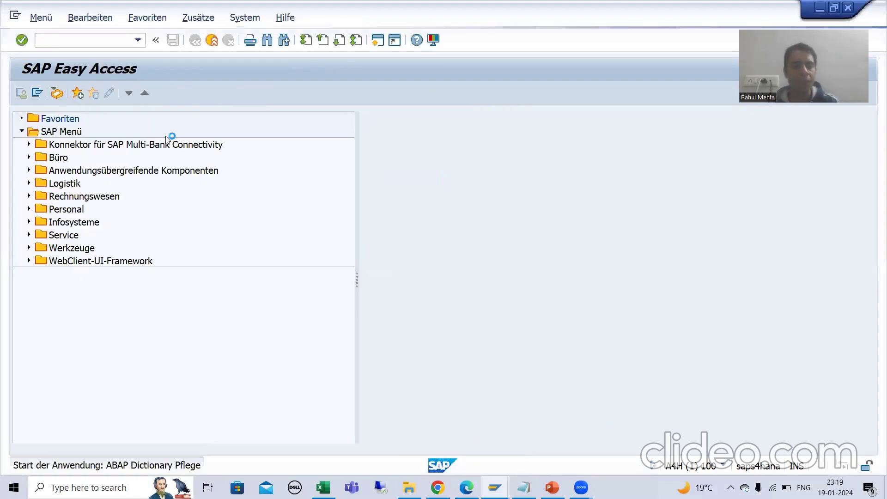
text(MARA)
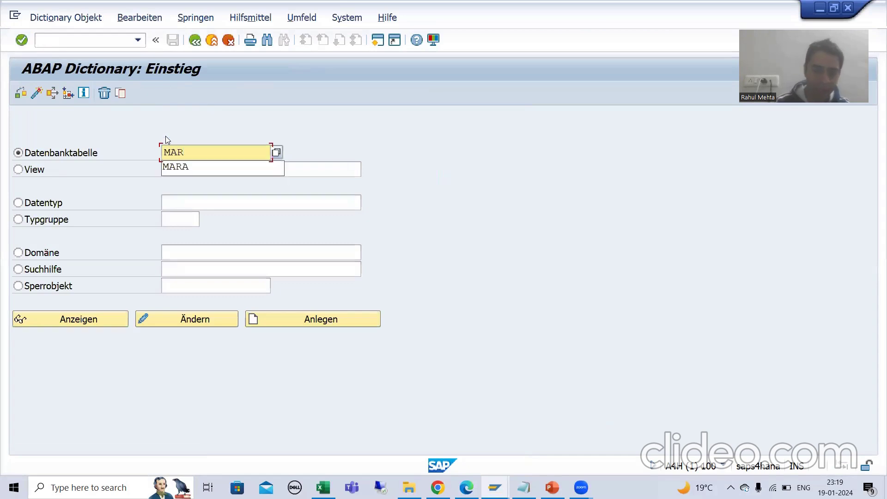
click(116, 322)
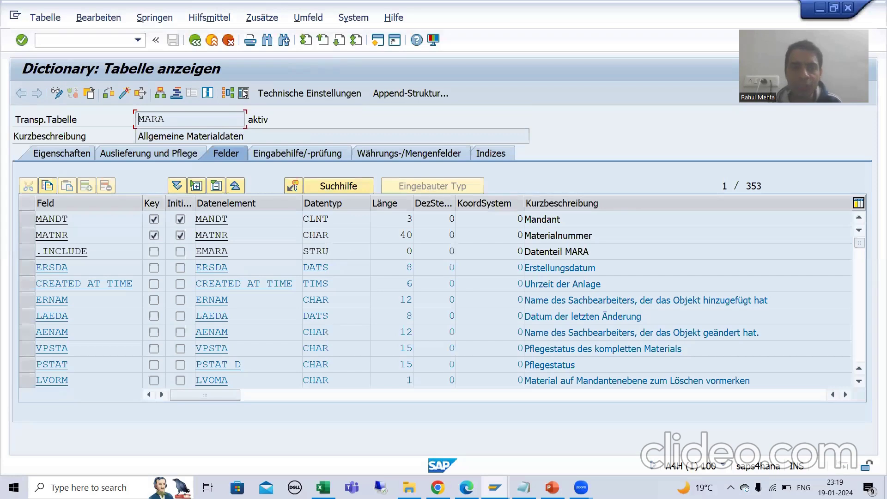
Display the contents of table MARA for material number (MATNR) 3306 in the German session
key(ctrl+shift+F10)
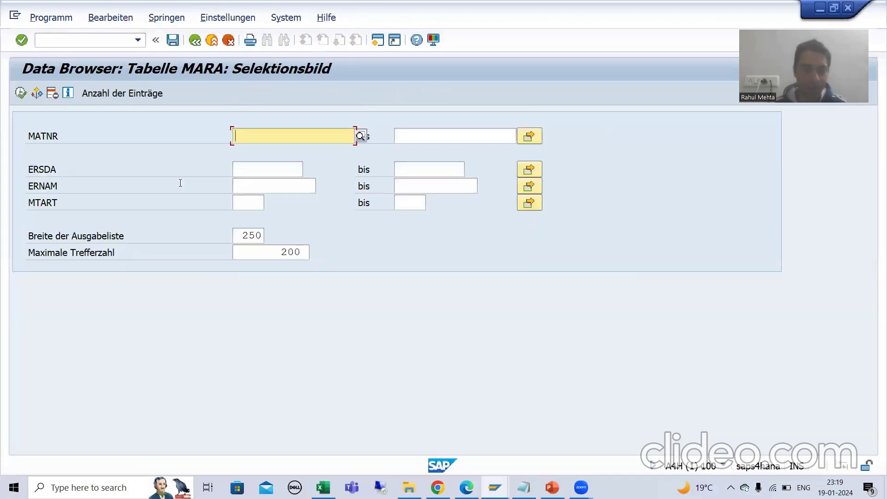
text(3306)
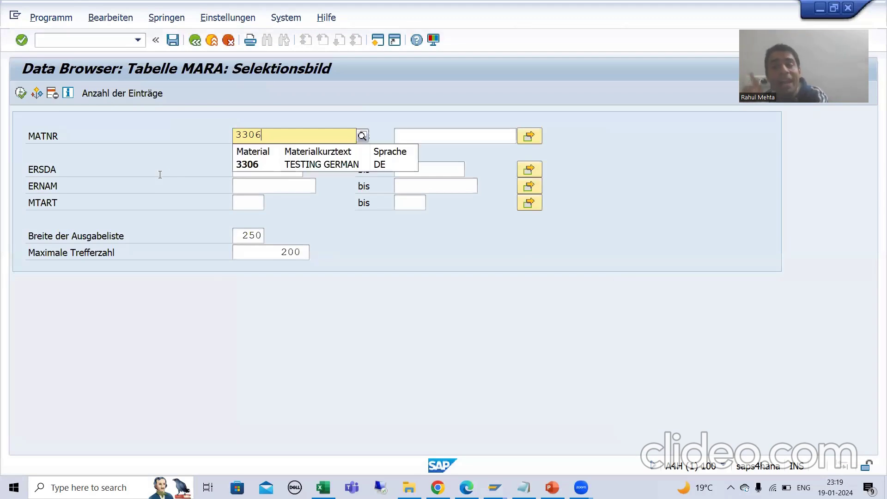
click(267, 163)
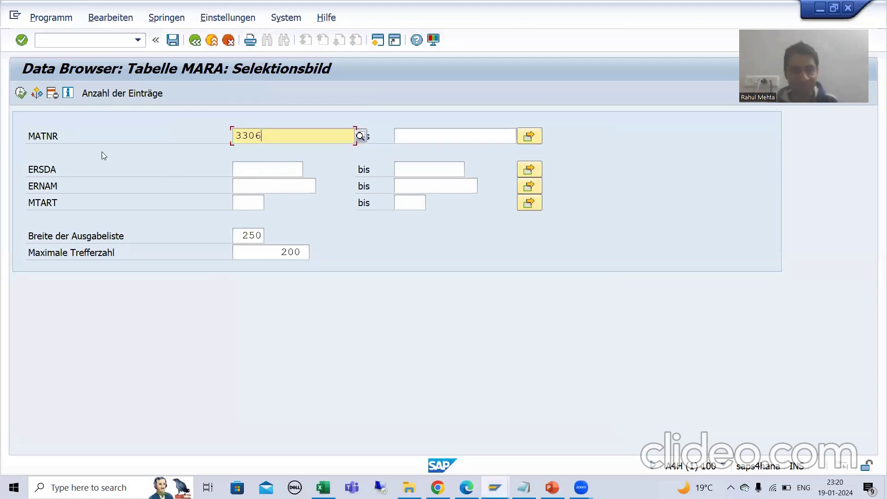
click(20, 93)
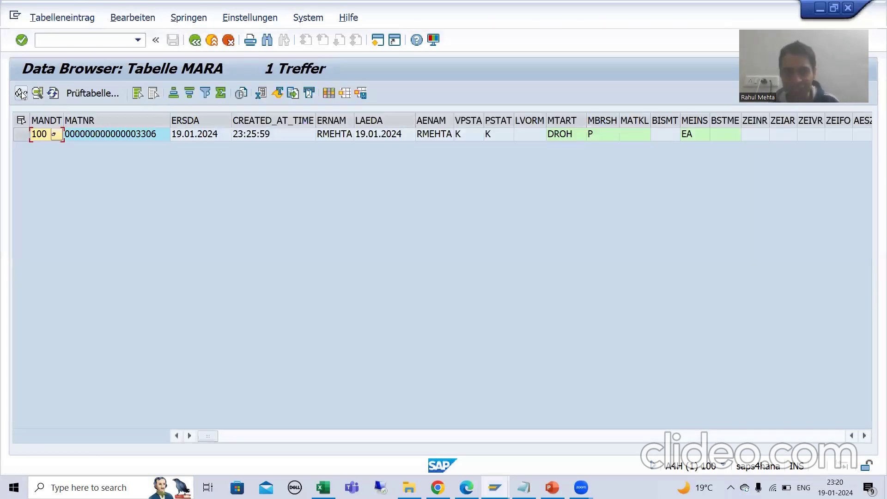
Open the detail display of the MARA entry and examine the German-session MAKTX and MAKTG values at its end
click(20, 134)
click(21, 94)
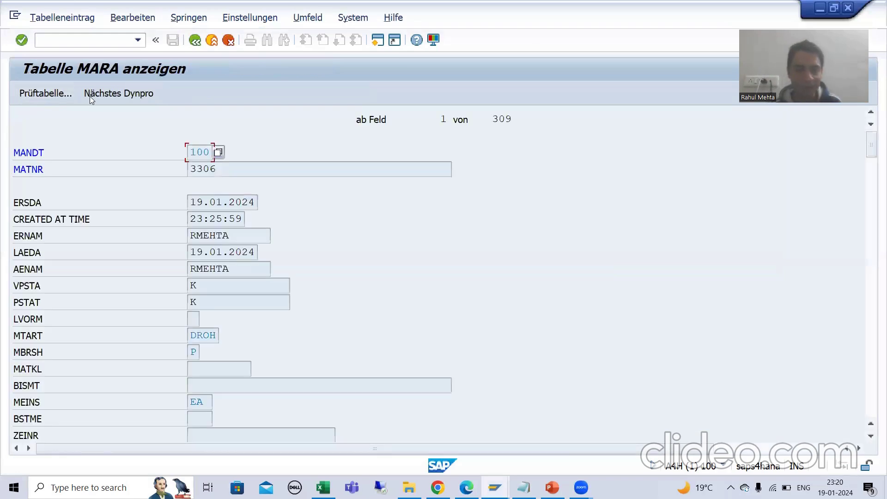
click(99, 94)
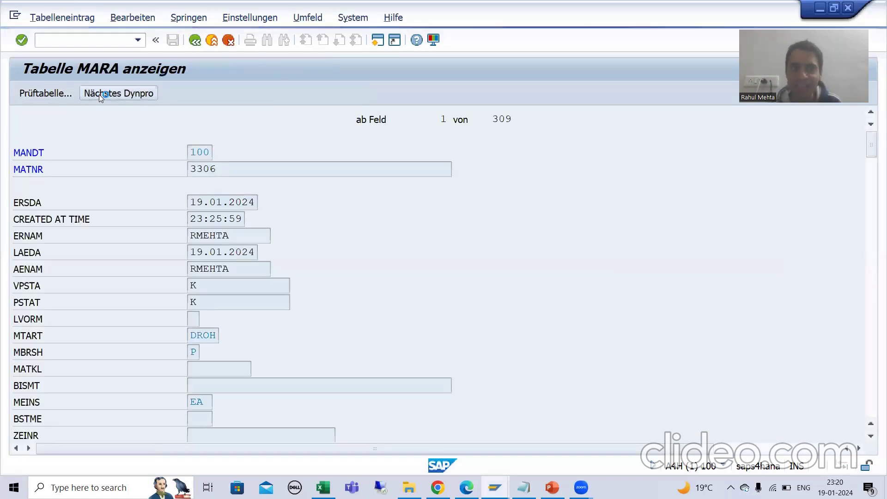
mouse_move(870, 179)
mouse_down()
mouse_move(867, 296)
mouse_move(843, 423)
mouse_move(850, 412)
mouse_move(855, 421)
mouse_up()
click(237, 434)
key(shift+Left)
key(shift+Left)
key(shift+Left)
key(shift+Left)
key(shift+Left)
key(shift+Left)
key(shift+Left)
key(shift+Left)
key(shift+Left)
key(shift+Left)
key(shift+Left)
key(shift+Left)
key(shift+Left)
key(shift+Left)
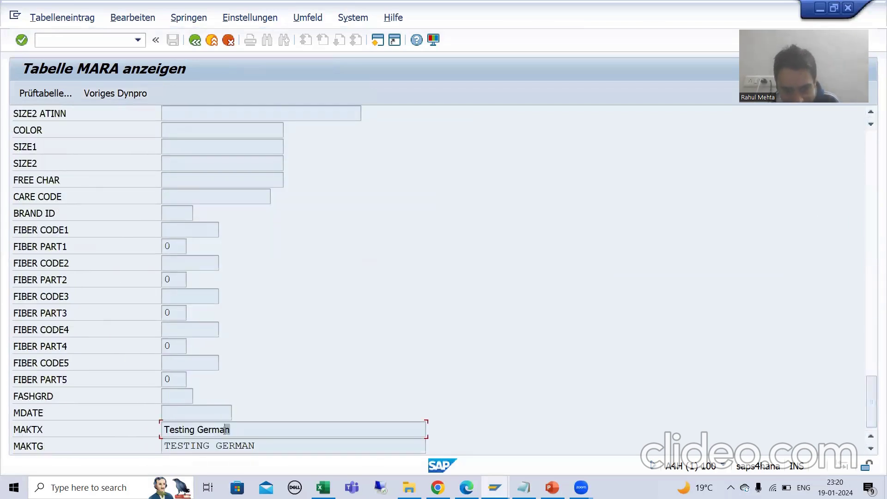
key(Left)
drag(261, 443, 176, 445)
key(Left)
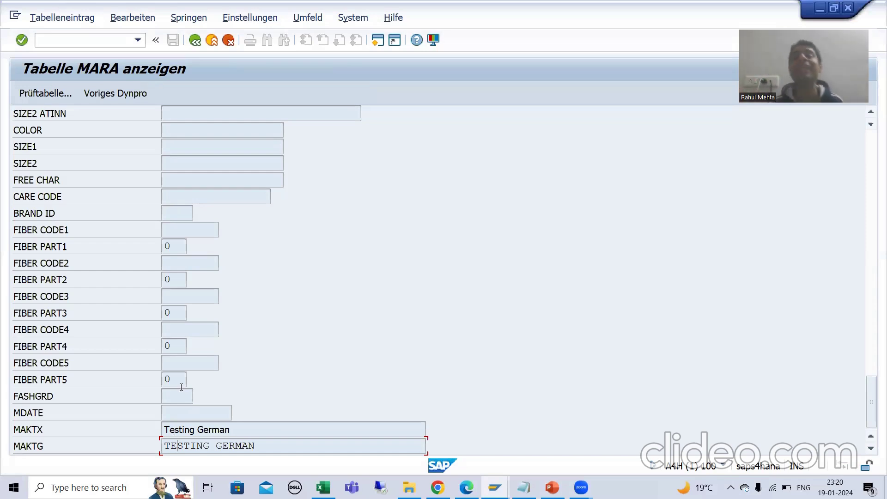
Return to the MARA table definition in the German session and open its text table MAKT
key(F3)
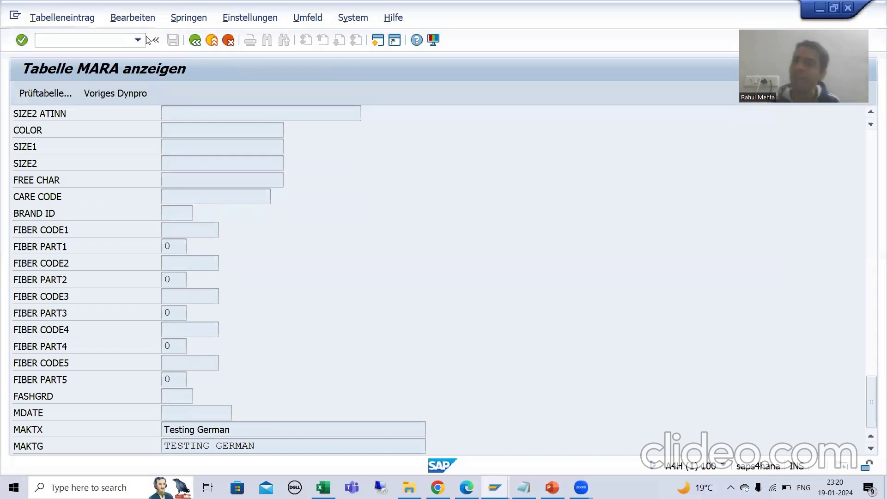
key(F3)
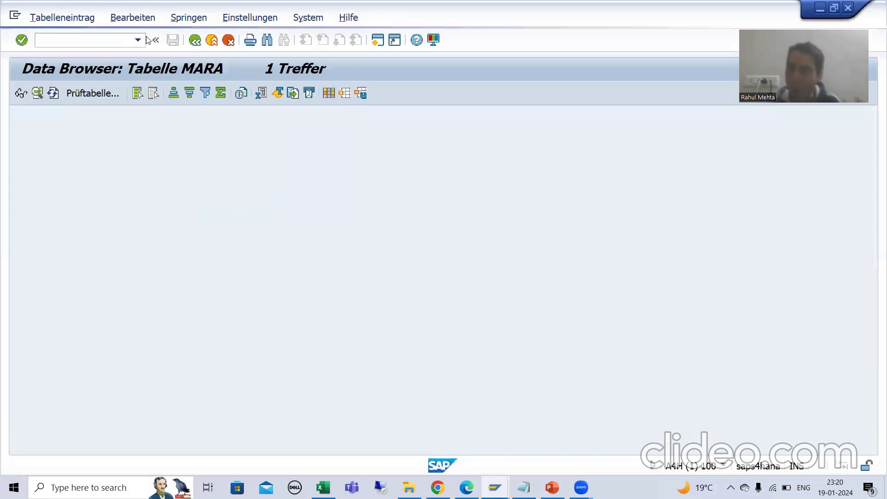
key(F3)
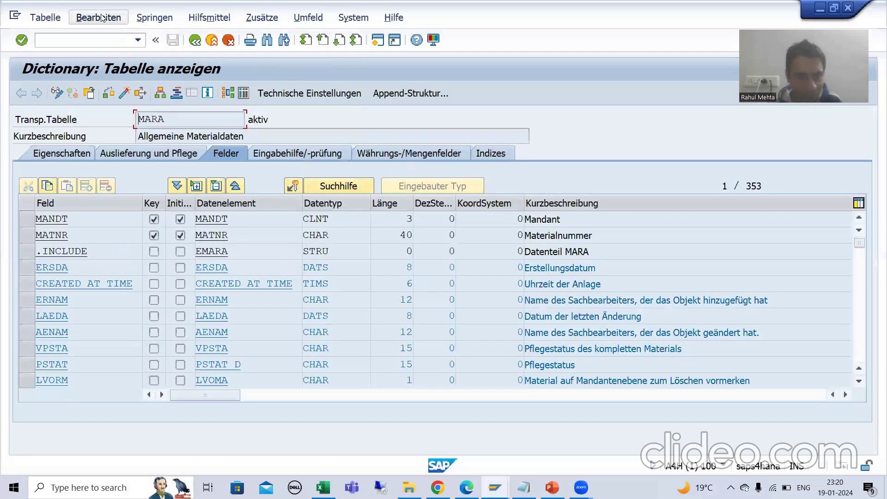
click(100, 17)
mouse_move(152, 23)
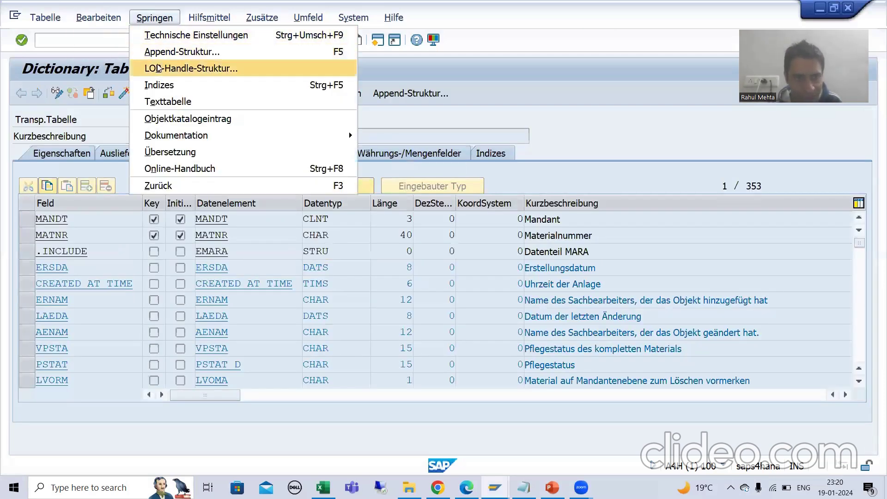
click(168, 102)
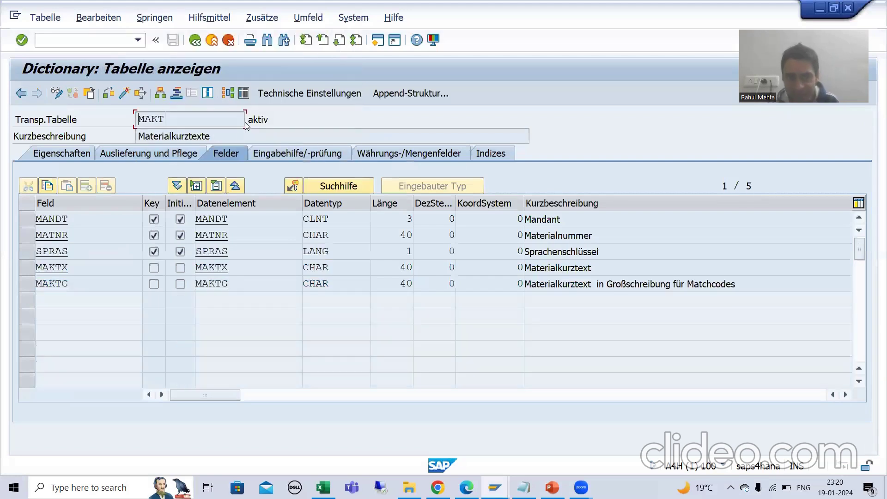
Display the contents of text table MAKT for material number (MATNR) 3306 in the German session
key(ctrl+shift+F10)
click(259, 139)
click(263, 149)
click(21, 94)
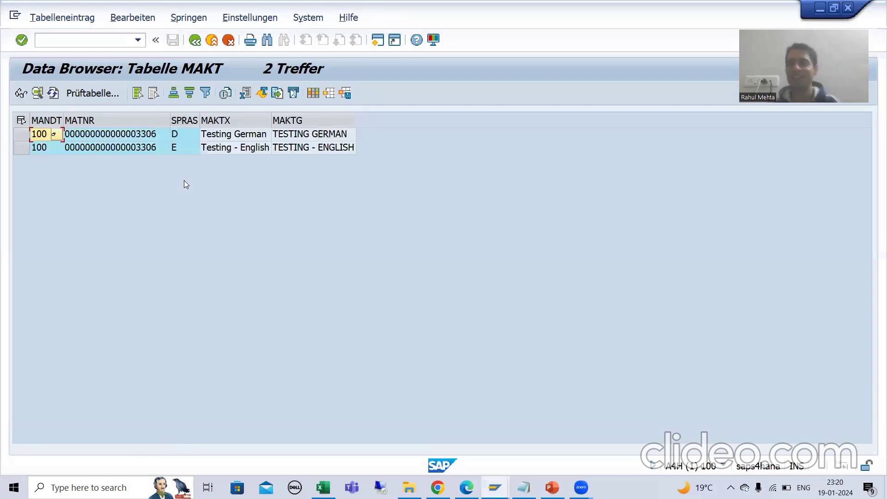
Switch to PowerPoint to review the "Concept of Text Tables" slide
click(553, 487)
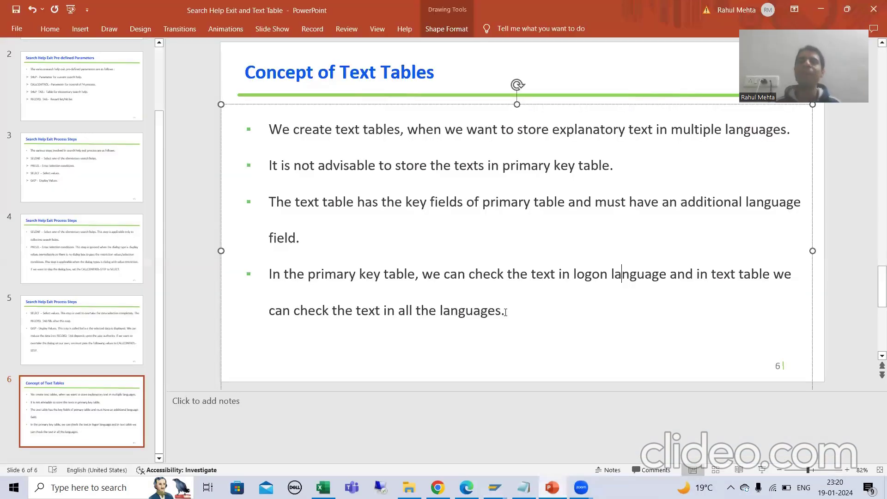